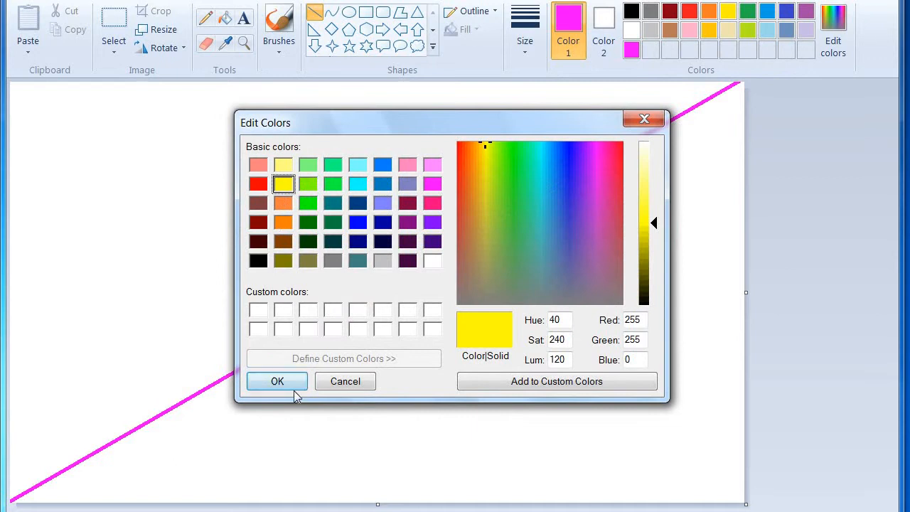
# - Flood-fill the canvas area below the diagonal line with bright yellow and the area above it with magenta
pyautogui.click(290, 385)
pyautogui.click(225, 19)
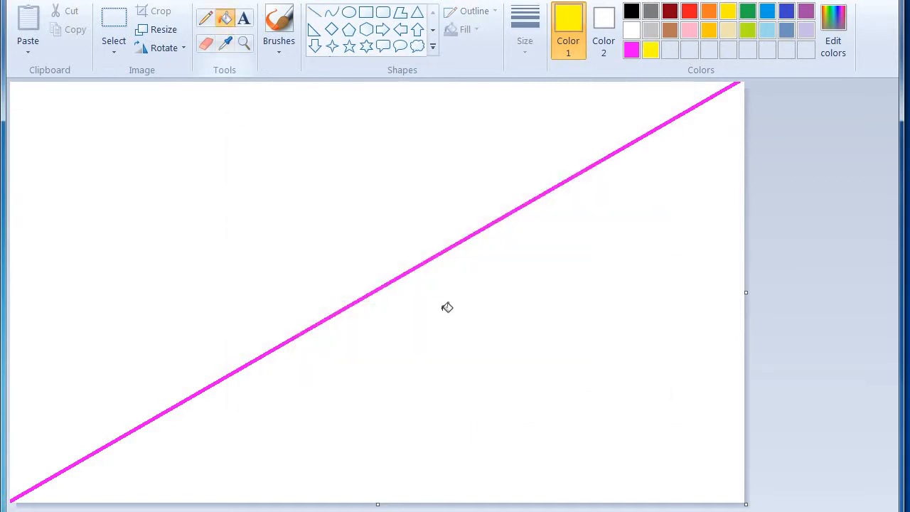
pyautogui.click(527, 338)
pyautogui.click(632, 50)
pyautogui.click(490, 160)
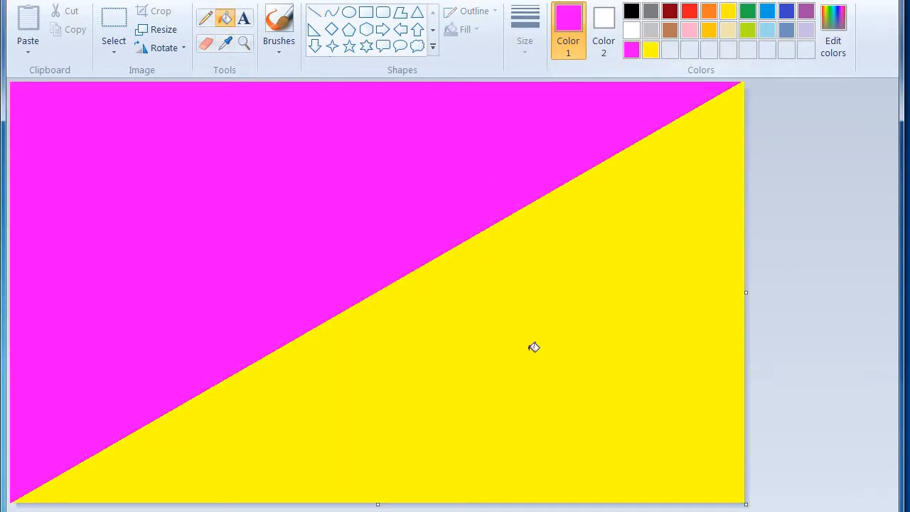
# - Resize the image by pixels to a horizontal size of 1, without maintaining the aspect ratio, and copy its original width value first
pyautogui.click(158, 31)
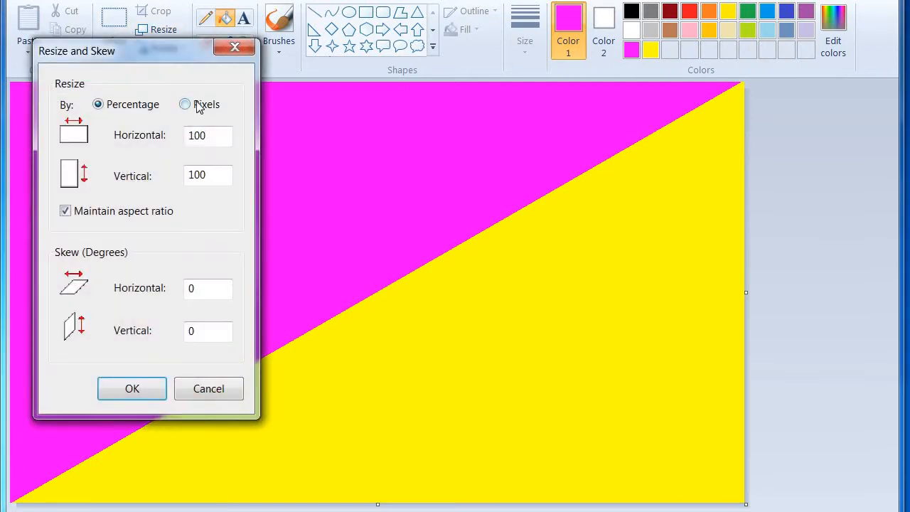
pyautogui.click(186, 104)
pyautogui.click(139, 215)
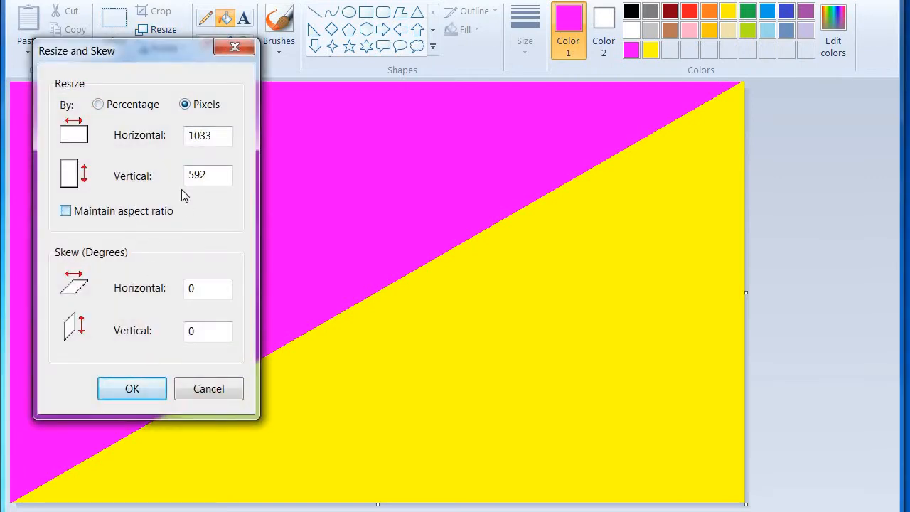
pyautogui.doubleClick(205, 138)
pyautogui.rightClick(205, 138)
pyautogui.click(220, 189)
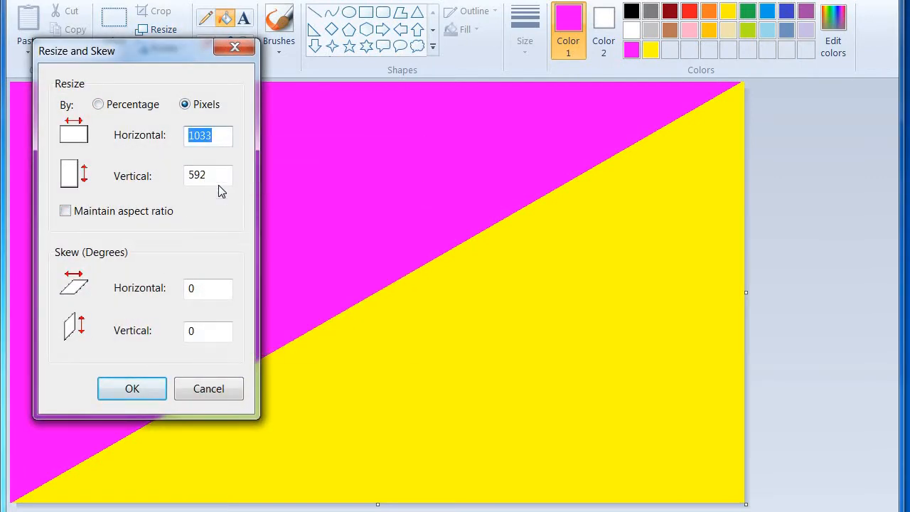
pyautogui.write('1')
pyautogui.press('Return')
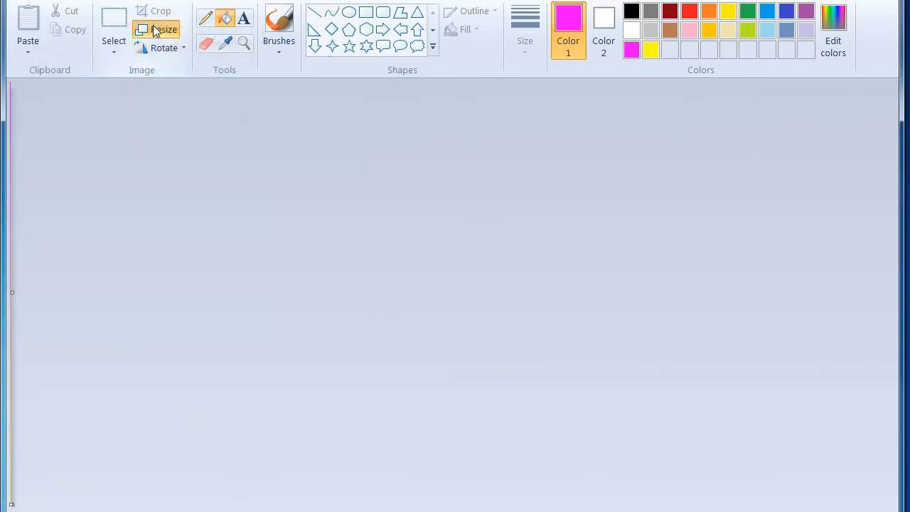
# - Resize the image by pixels back to a horizontal size of 1033 without maintaining the aspect ratio
pyautogui.click(157, 29)
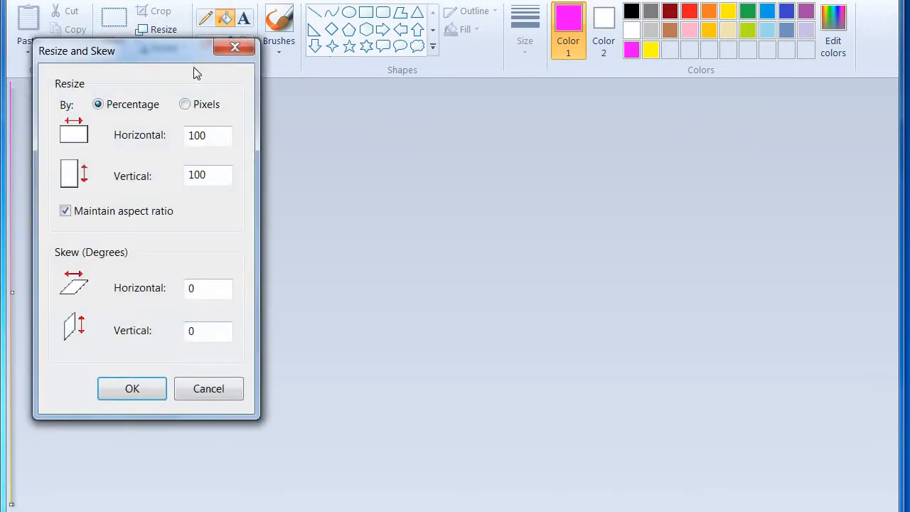
pyautogui.click(197, 107)
pyautogui.click(155, 213)
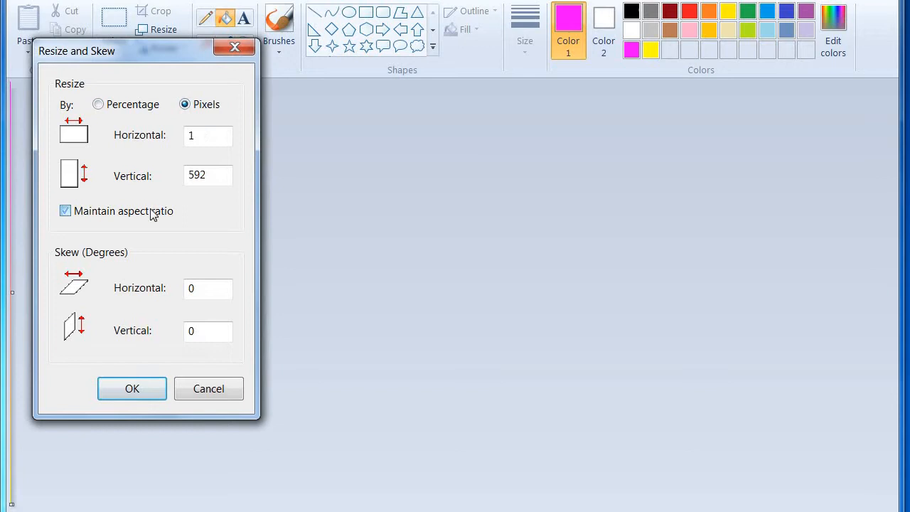
pyautogui.doubleClick(204, 141)
pyautogui.rightClick(226, 141)
pyautogui.click(274, 209)
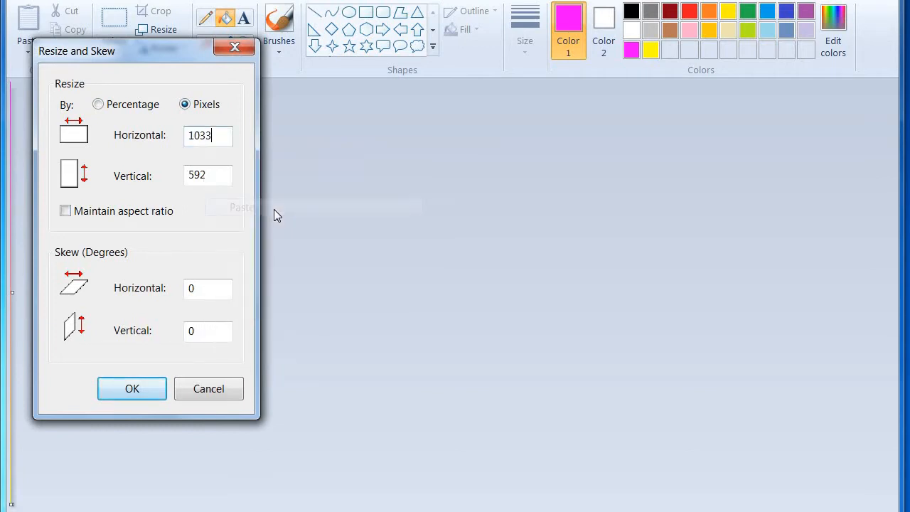
pyautogui.press('Return')
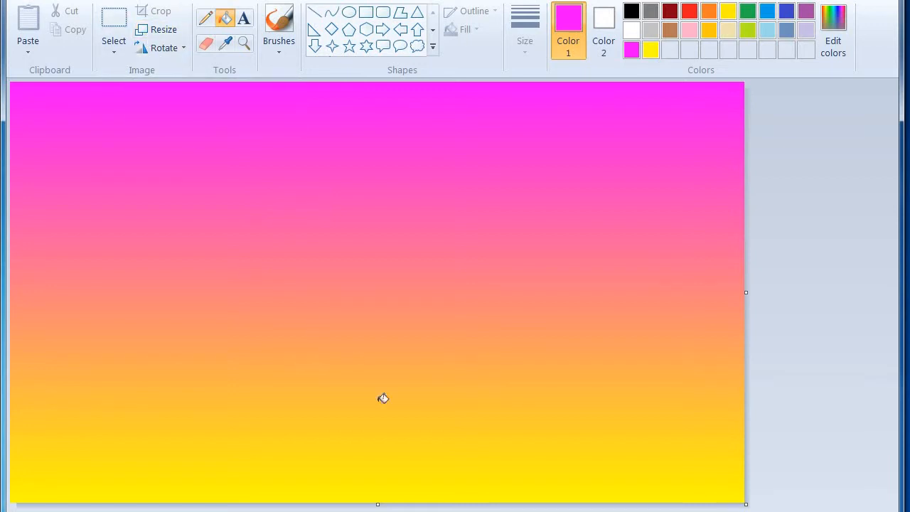
# - Select and copy the whole gradient image, then squash the original vertically into about the upper two thirds of the canvas
pyautogui.click(349, 15)
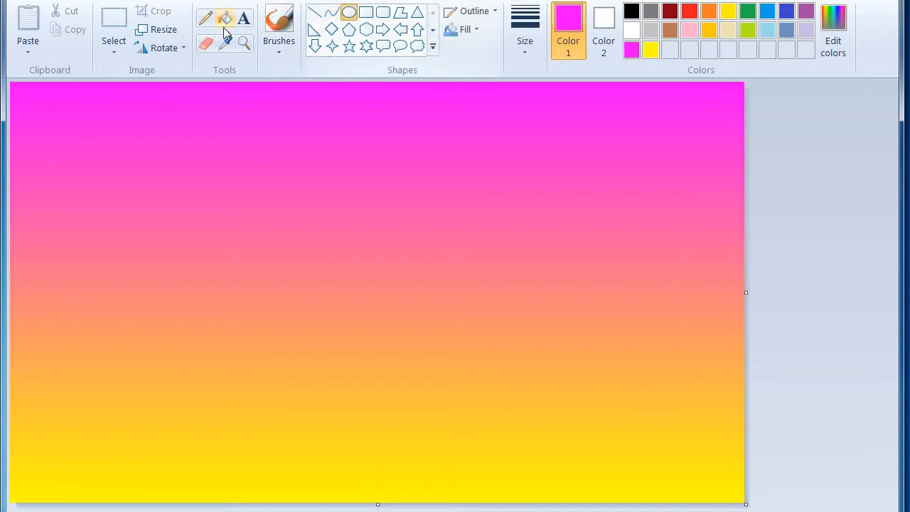
pyautogui.click(114, 48)
pyautogui.press('Return')
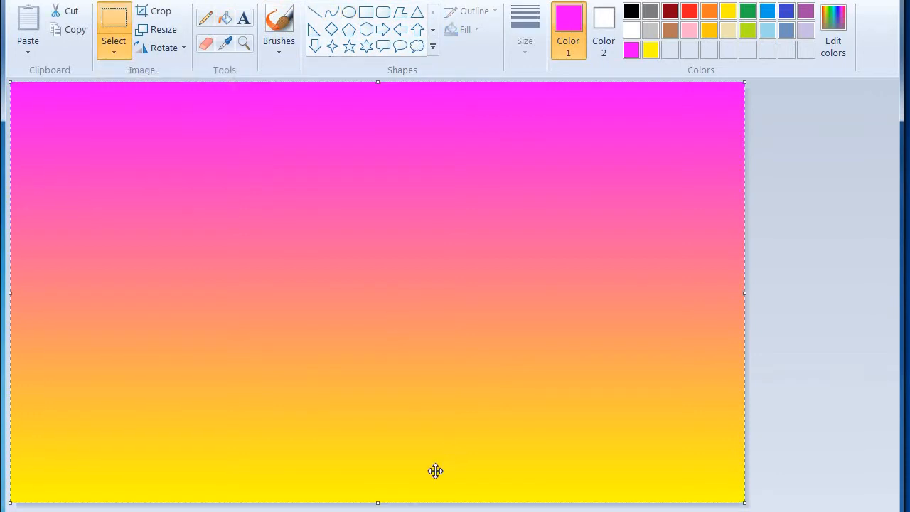
pyautogui.rightClick(307, 214)
pyautogui.click(332, 245)
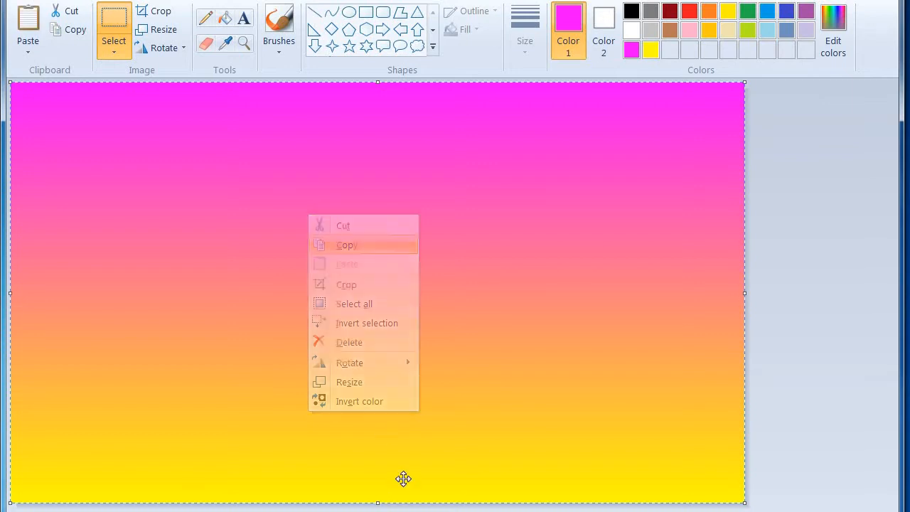
pyautogui.moveTo(378, 503); pyautogui.dragTo(351, 350)
# - Paste the copied gradient and squash it vertically into the lower third, so its upper edge meets the first gradient
pyautogui.rightClick(342, 219)
pyautogui.click(375, 270)
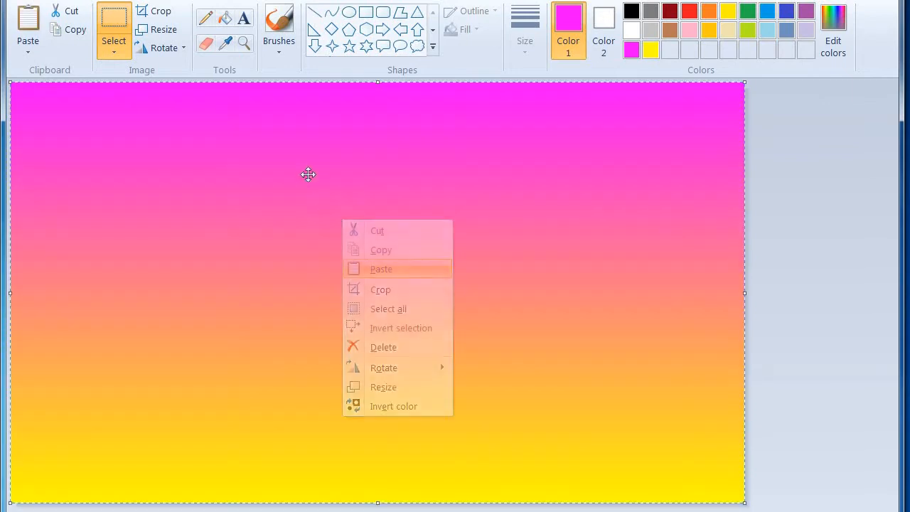
pyautogui.rightClick(310, 172)
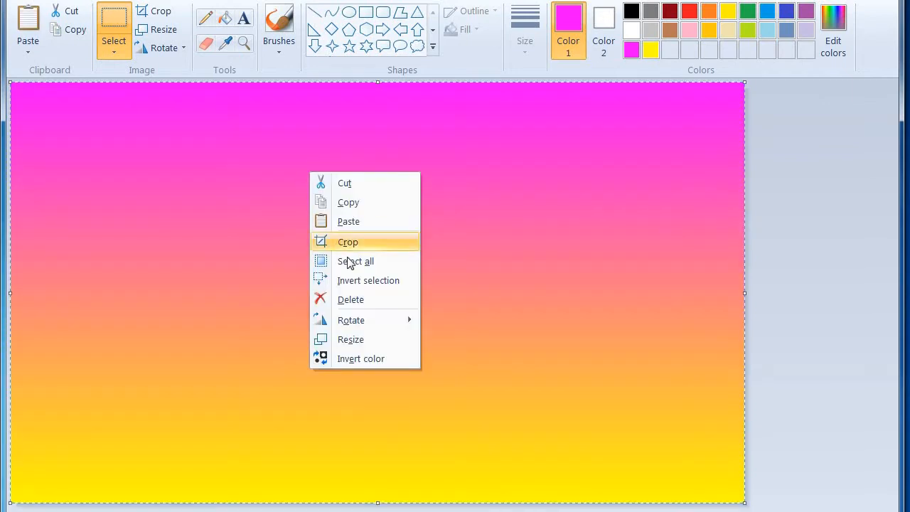
pyautogui.click(378, 83)
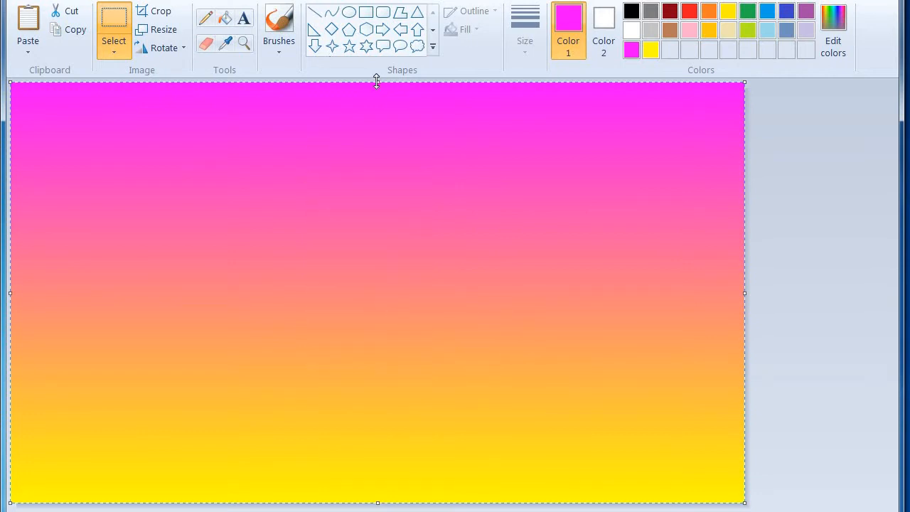
pyautogui.moveTo(377, 82); pyautogui.dragTo(377, 349)
pyautogui.click(824, 215)
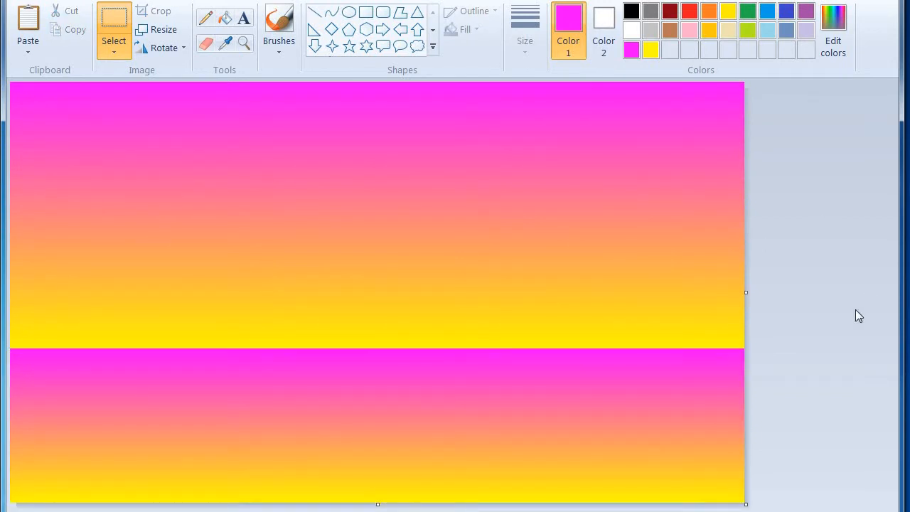
# - Draw a white circle with solid color fill in the upper middle of the sky, widen it slightly and centre it
pyautogui.click(631, 30)
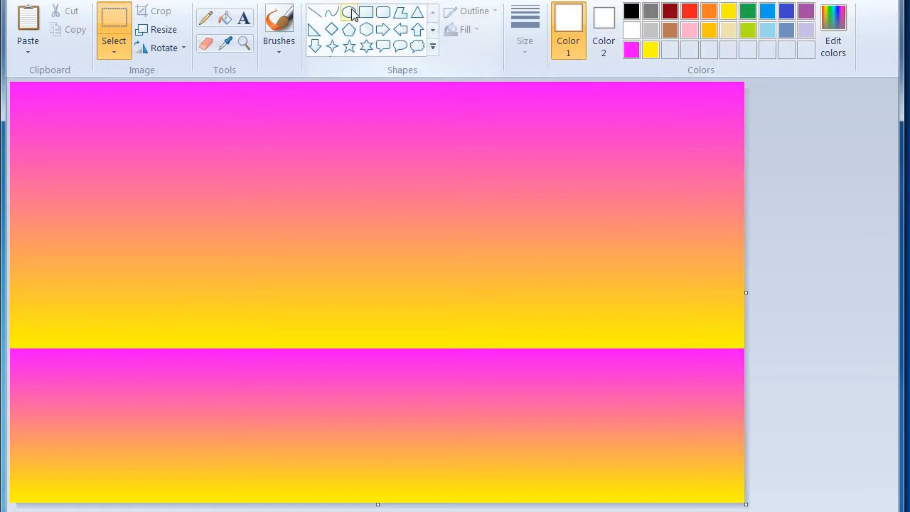
pyautogui.click(349, 13)
pyautogui.moveTo(311, 121)
pyautogui.mouseDown()
pyautogui.moveTo(410, 234)
pyautogui.moveTo(453, 265)
pyautogui.mouseUp()
pyautogui.click(466, 29)
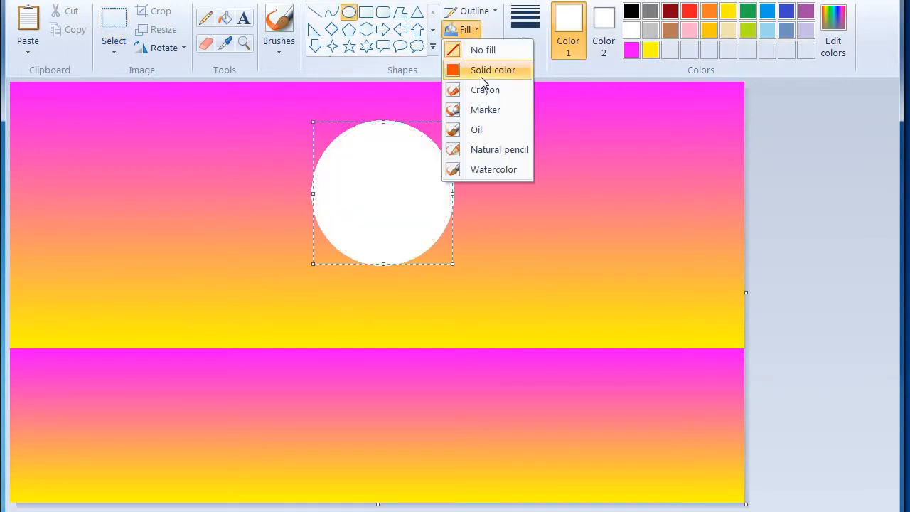
pyautogui.click(484, 71)
pyautogui.moveTo(453, 193); pyautogui.dragTo(461, 194)
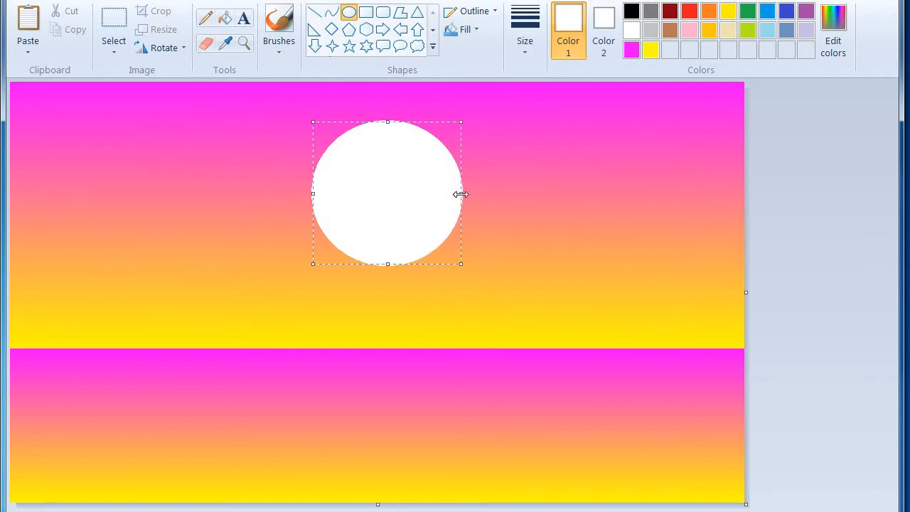
pyautogui.moveTo(395, 193); pyautogui.dragTo(387, 189)
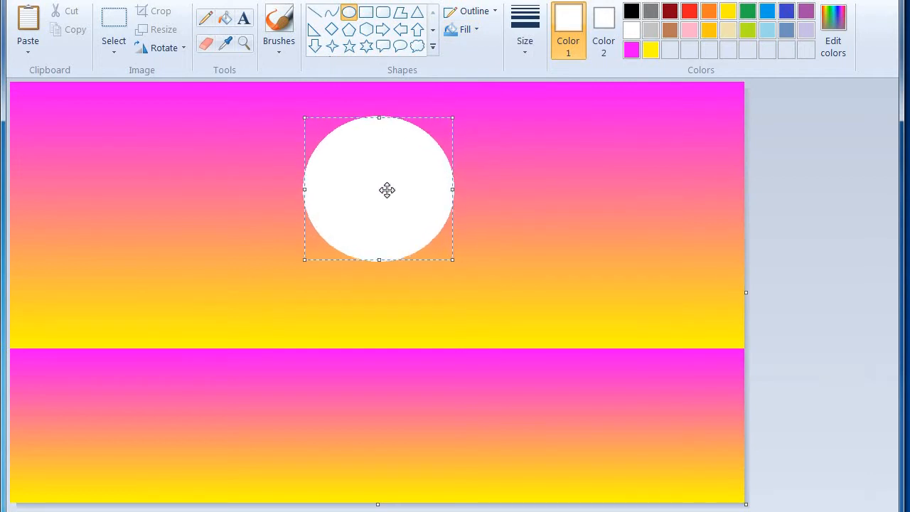
pyautogui.click(819, 203)
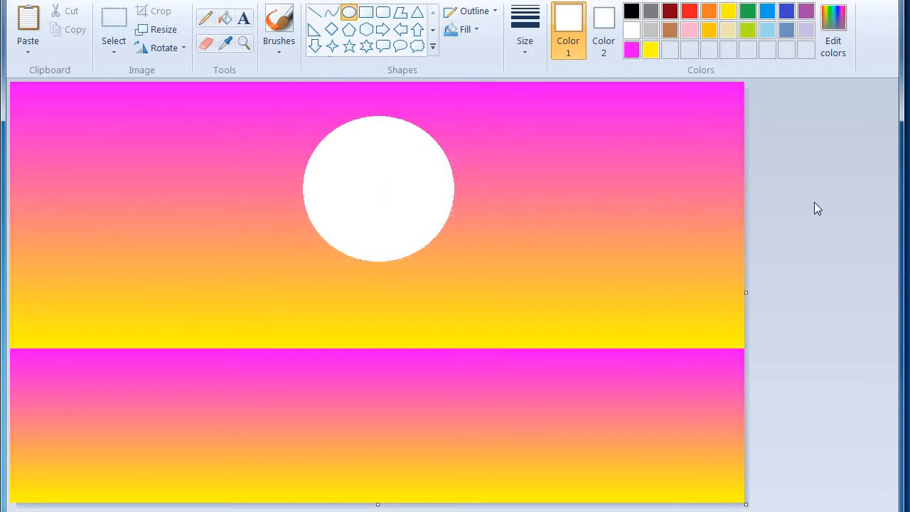
# - Draw a black straight line across the full canvas width along the seam between the two gradients
pyautogui.click(315, 16)
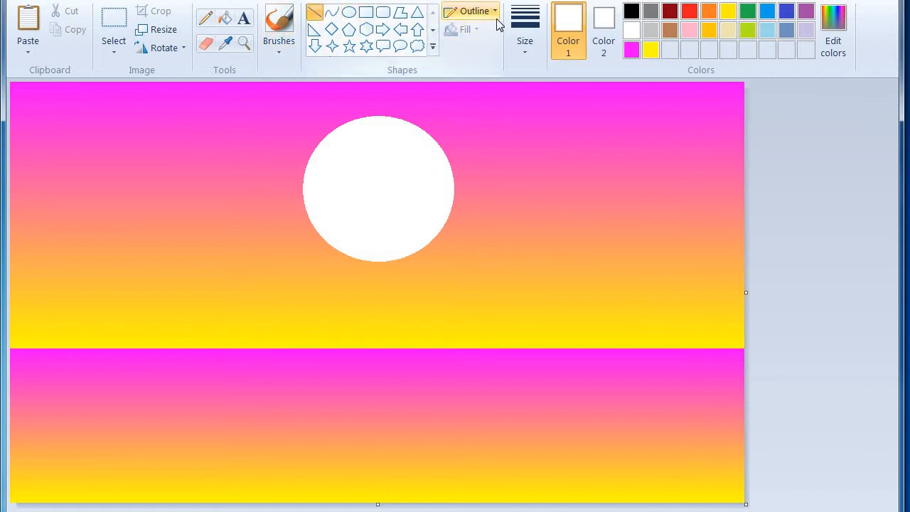
pyautogui.click(632, 10)
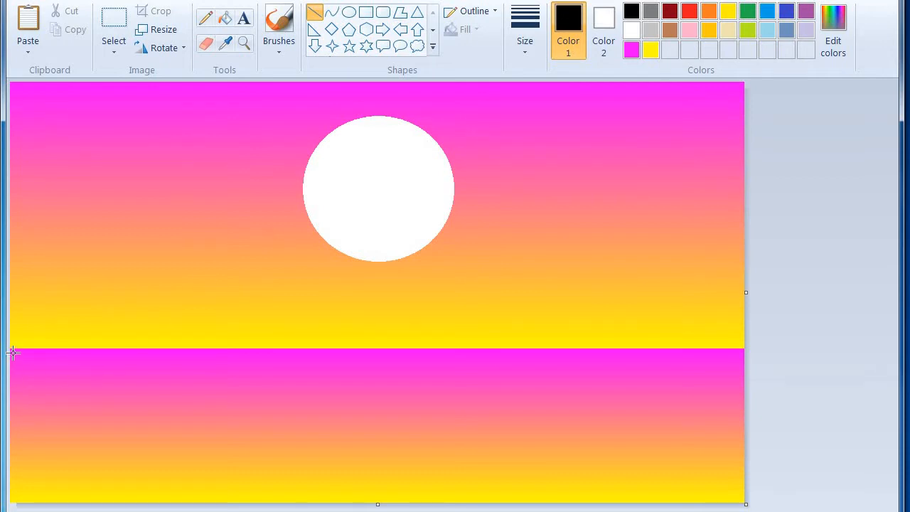
pyautogui.moveTo(13, 345)
pyautogui.mouseDown()
pyautogui.moveTo(680, 342)
pyautogui.moveTo(816, 355)
pyautogui.mouseUp()
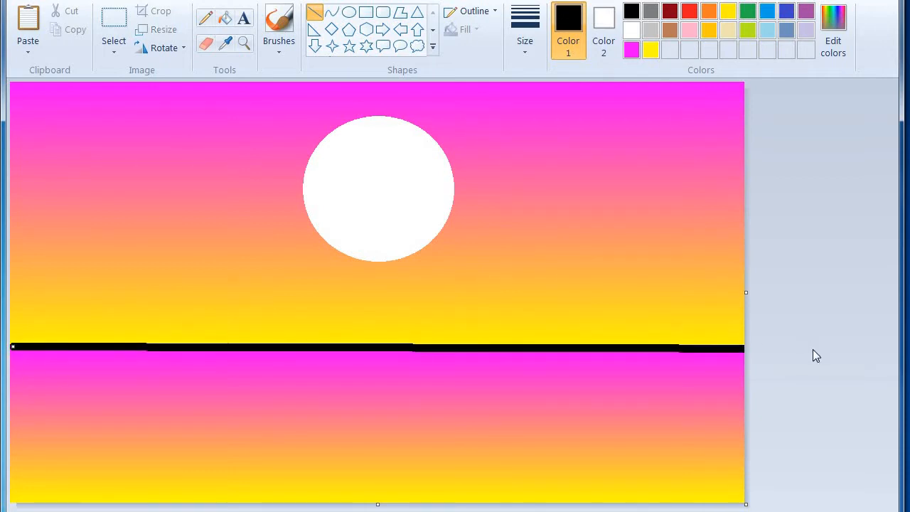
# - Thicken the black horizon line into a broad band and shift it slightly so it covers the whole seam
pyautogui.hotkey('ctrl', '+')
pyautogui.hotkey('ctrl', '+')
pyautogui.hotkey('ctrl', '+')
pyautogui.hotkey('ctrl', '+')
pyautogui.hotkey('ctrl', '+')
pyautogui.hotkey('ctrl', '+')
pyautogui.hotkey('ctrl', '+')
pyautogui.hotkey('ctrl', '+')
pyautogui.hotkey('ctrl', '+')
pyautogui.hotkey('ctrl', '+')
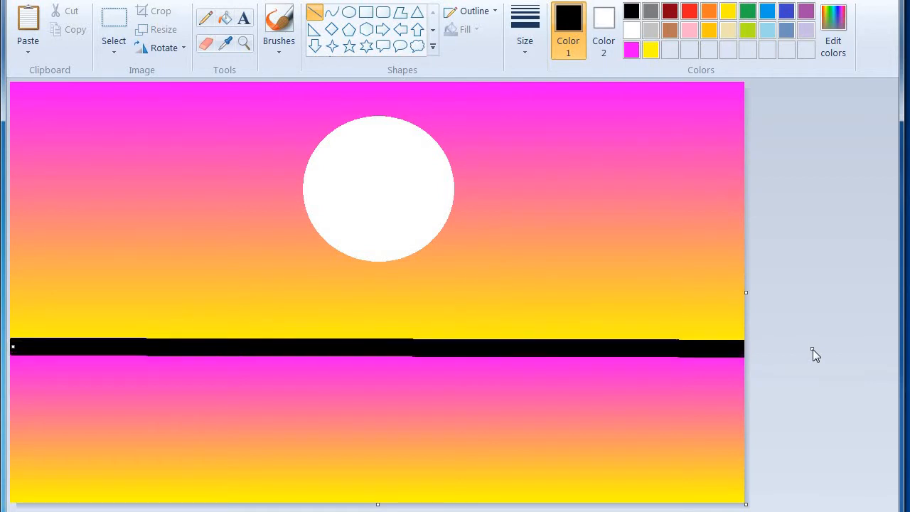
pyautogui.moveTo(419, 349)
pyautogui.mouseDown()
pyautogui.moveTo(406, 334)
pyautogui.moveTo(406, 348)
pyautogui.mouseUp()
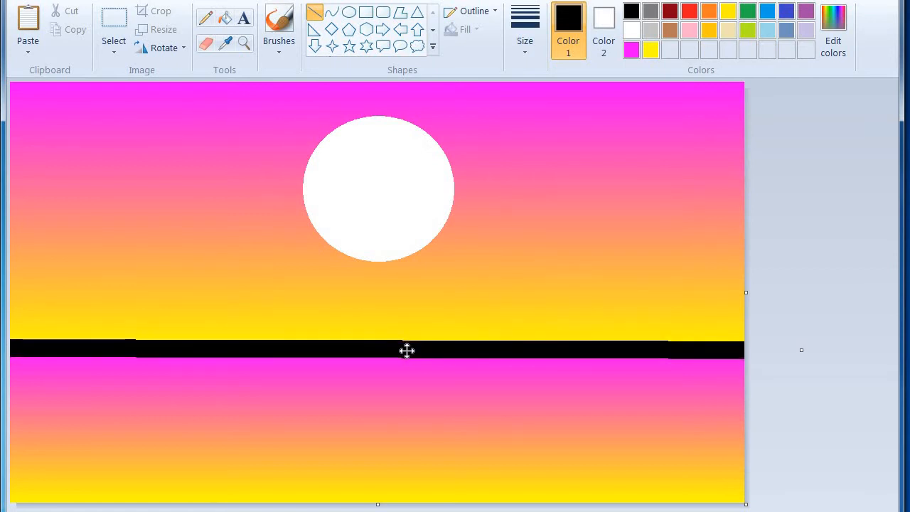
pyautogui.click(775, 304)
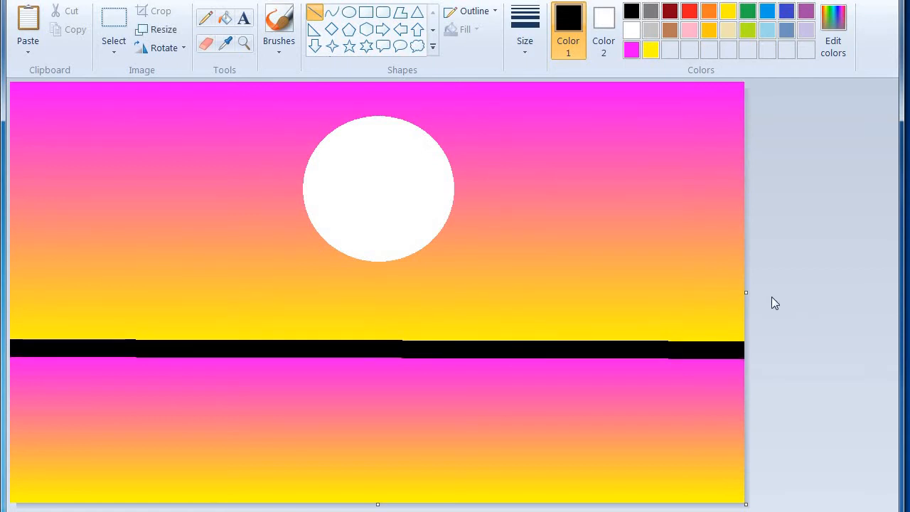
# - Paint a bumpy black hill silhouette with the brush along the horizon band, rising at both canvas edges
pyautogui.click(281, 28)
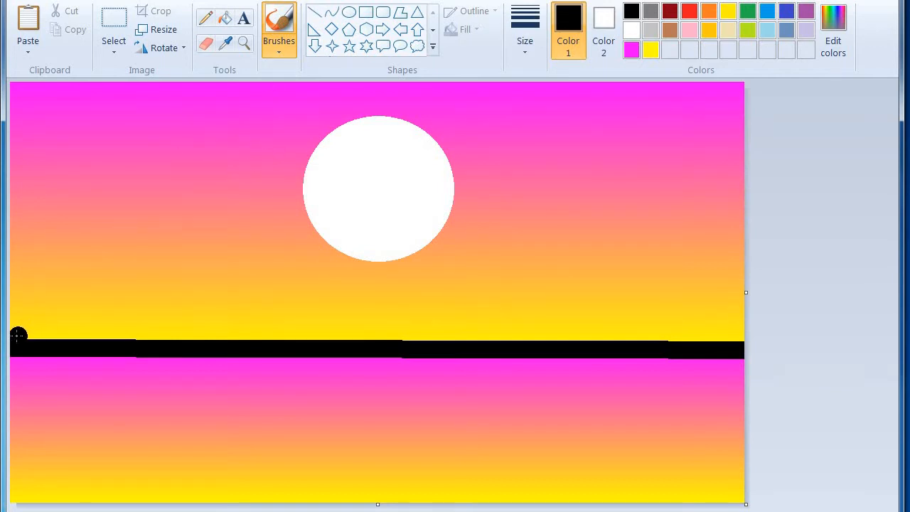
pyautogui.moveTo(18, 334)
pyautogui.mouseDown()
pyautogui.moveTo(85, 322)
pyautogui.moveTo(46, 338)
pyautogui.moveTo(174, 343)
pyautogui.moveTo(119, 342)
pyautogui.moveTo(113, 327)
pyautogui.moveTo(158, 337)
pyautogui.moveTo(229, 328)
pyautogui.moveTo(295, 339)
pyautogui.moveTo(444, 337)
pyautogui.moveTo(480, 321)
pyautogui.moveTo(425, 333)
pyautogui.mouseUp()
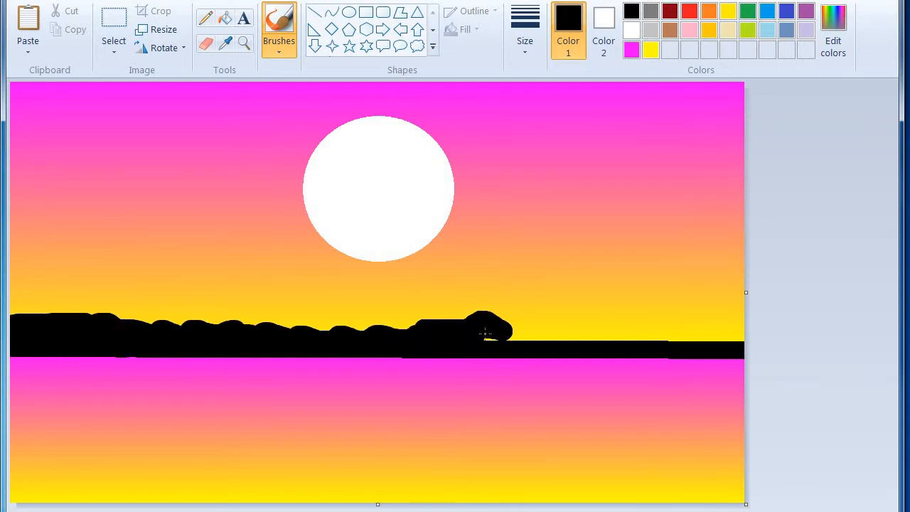
pyautogui.moveTo(485, 332)
pyautogui.mouseDown()
pyautogui.moveTo(691, 335)
pyautogui.moveTo(739, 295)
pyautogui.moveTo(725, 334)
pyautogui.moveTo(697, 345)
pyautogui.moveTo(728, 336)
pyautogui.mouseUp()
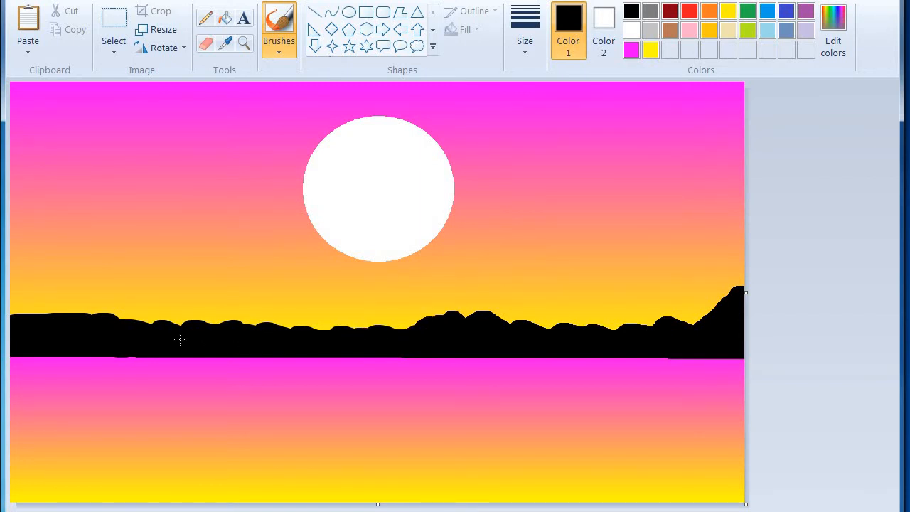
pyautogui.moveTo(40, 302)
pyautogui.mouseDown()
pyautogui.moveTo(48, 322)
pyautogui.moveTo(70, 318)
pyautogui.moveTo(24, 317)
pyautogui.moveTo(87, 314)
pyautogui.mouseUp()
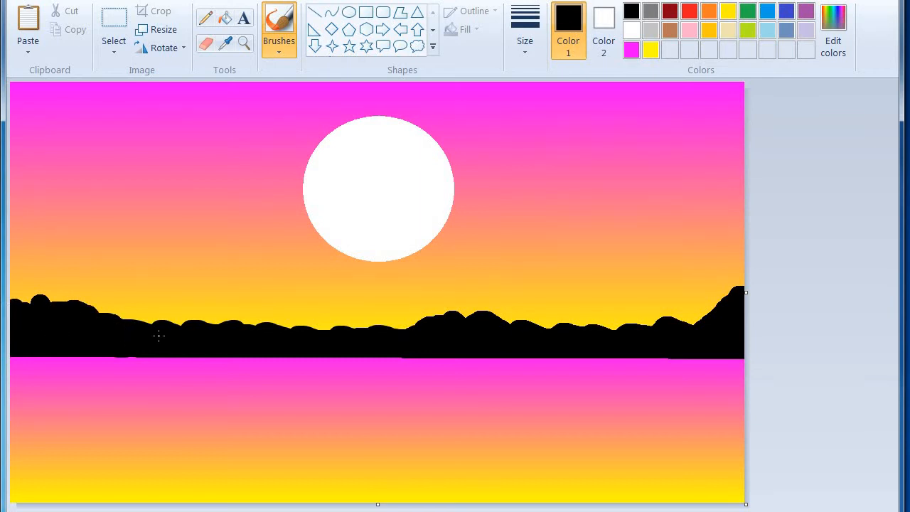
pyautogui.moveTo(225, 338); pyautogui.dragTo(234, 319)
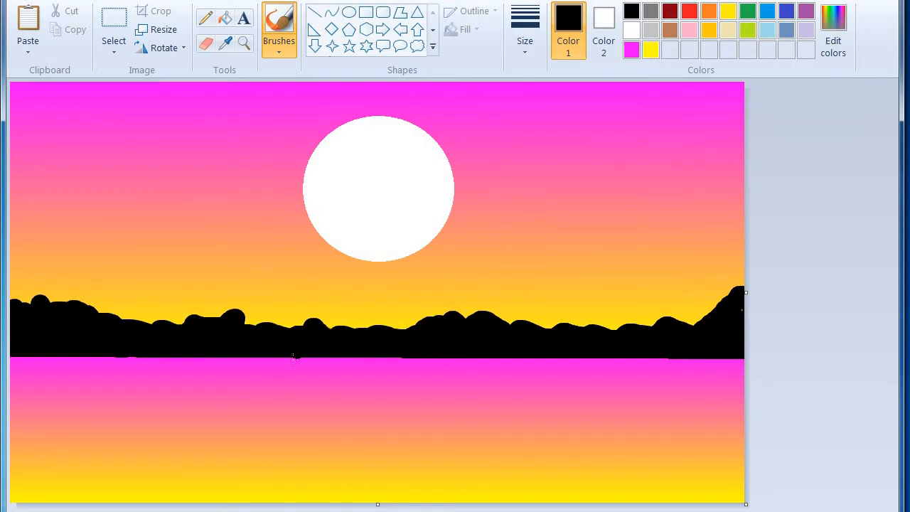
pyautogui.click(331, 14)
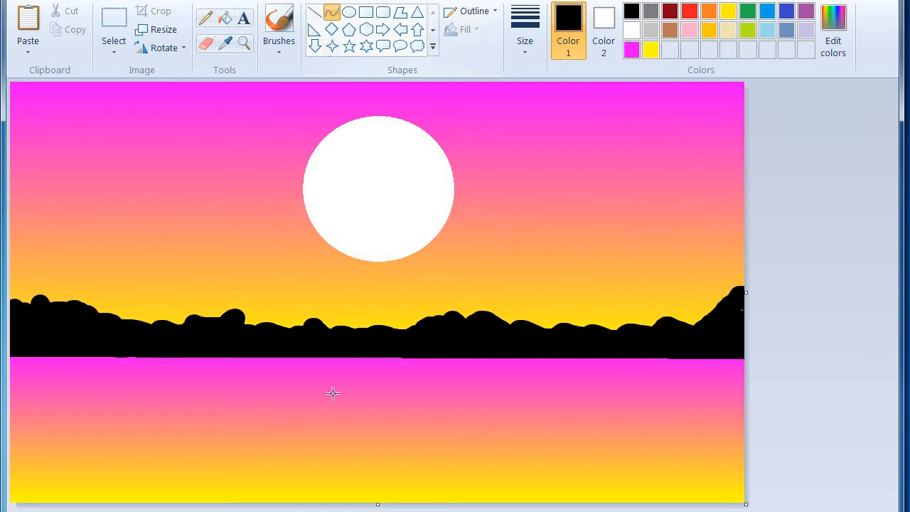
pyautogui.moveTo(319, 405); pyautogui.dragTo(348, 405)
pyautogui.hotkey('ctrl', 'z')
# - Scribble horizontal white strokes with the thinnest pencil on the water below the sun as its reflection, narrowing towards the canvas's lower edge
pyautogui.click(205, 19)
pyautogui.click(533, 40)
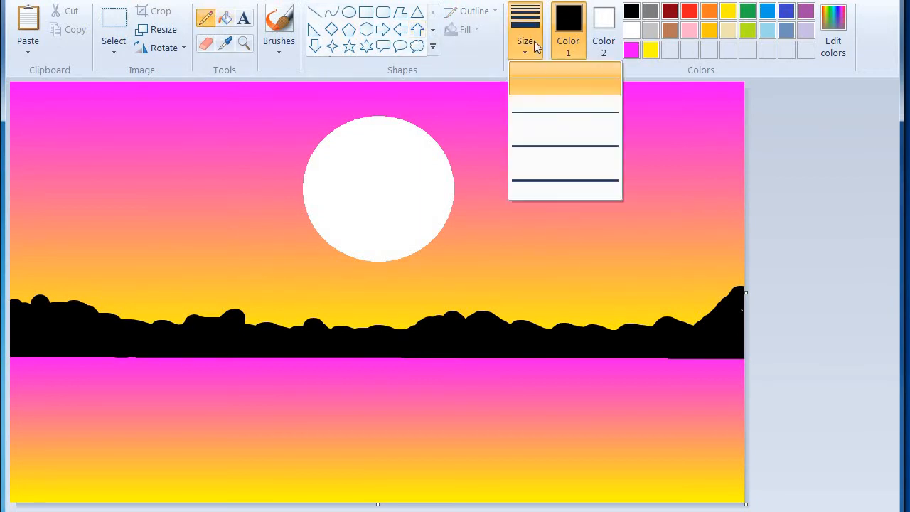
pyautogui.click(555, 79)
pyautogui.click(631, 29)
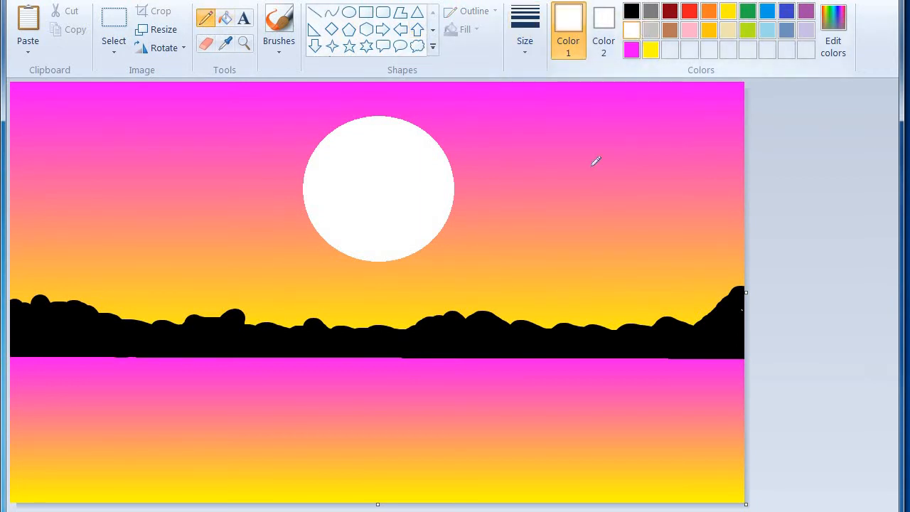
pyautogui.moveTo(400, 371)
pyautogui.mouseDown()
pyautogui.moveTo(311, 368)
pyautogui.moveTo(413, 367)
pyautogui.moveTo(354, 362)
pyautogui.moveTo(383, 364)
pyautogui.moveTo(333, 369)
pyautogui.moveTo(425, 376)
pyautogui.moveTo(408, 385)
pyautogui.moveTo(420, 390)
pyautogui.moveTo(290, 389)
pyautogui.moveTo(454, 377)
pyautogui.moveTo(396, 369)
pyautogui.moveTo(446, 357)
pyautogui.moveTo(311, 368)
pyautogui.moveTo(368, 376)
pyautogui.moveTo(280, 379)
pyautogui.moveTo(333, 381)
pyautogui.moveTo(280, 381)
pyautogui.moveTo(324, 385)
pyautogui.moveTo(305, 391)
pyautogui.moveTo(401, 396)
pyautogui.moveTo(297, 397)
pyautogui.moveTo(481, 401)
pyautogui.moveTo(413, 399)
pyautogui.moveTo(430, 411)
pyautogui.moveTo(362, 413)
pyautogui.moveTo(405, 403)
pyautogui.moveTo(356, 395)
pyautogui.moveTo(383, 404)
pyautogui.moveTo(318, 404)
pyautogui.moveTo(472, 405)
pyautogui.moveTo(441, 412)
pyautogui.moveTo(349, 400)
pyautogui.moveTo(477, 402)
pyautogui.moveTo(413, 418)
pyautogui.moveTo(451, 424)
pyautogui.moveTo(360, 429)
pyautogui.moveTo(439, 432)
pyautogui.moveTo(415, 446)
pyautogui.moveTo(428, 455)
pyautogui.moveTo(409, 459)
pyautogui.moveTo(427, 435)
pyautogui.moveTo(462, 426)
pyautogui.moveTo(333, 429)
pyautogui.moveTo(359, 425)
pyautogui.moveTo(298, 412)
pyautogui.moveTo(403, 422)
pyautogui.moveTo(362, 429)
pyautogui.moveTo(356, 446)
pyautogui.moveTo(385, 459)
pyautogui.moveTo(402, 478)
pyautogui.mouseUp()
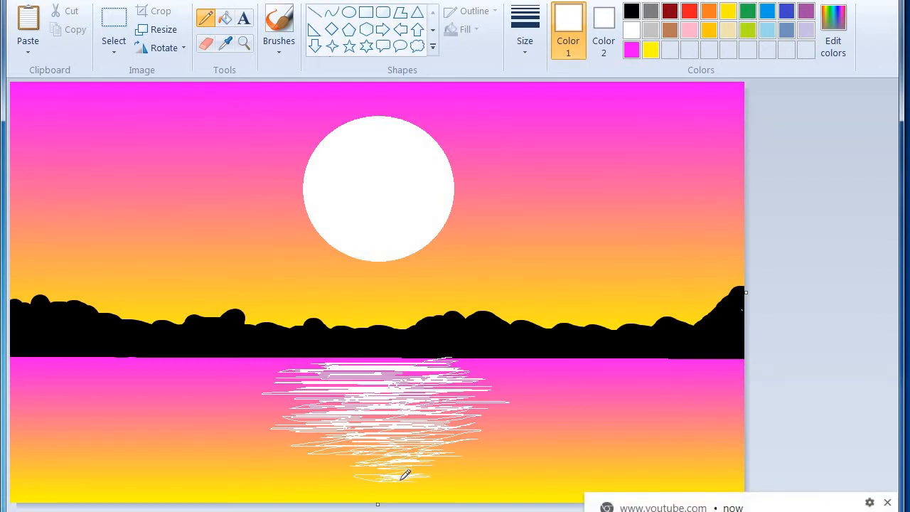
pyautogui.click(890, 502)
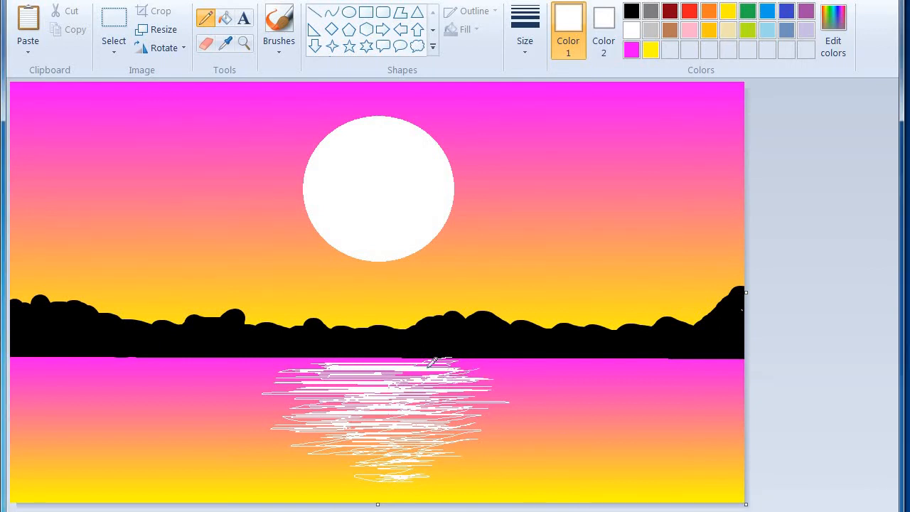
pyautogui.moveTo(460, 365); pyautogui.dragTo(389, 364)
pyautogui.moveTo(331, 364)
pyautogui.mouseDown()
pyautogui.moveTo(321, 353)
pyautogui.moveTo(279, 375)
pyautogui.moveTo(317, 397)
pyautogui.mouseUp()
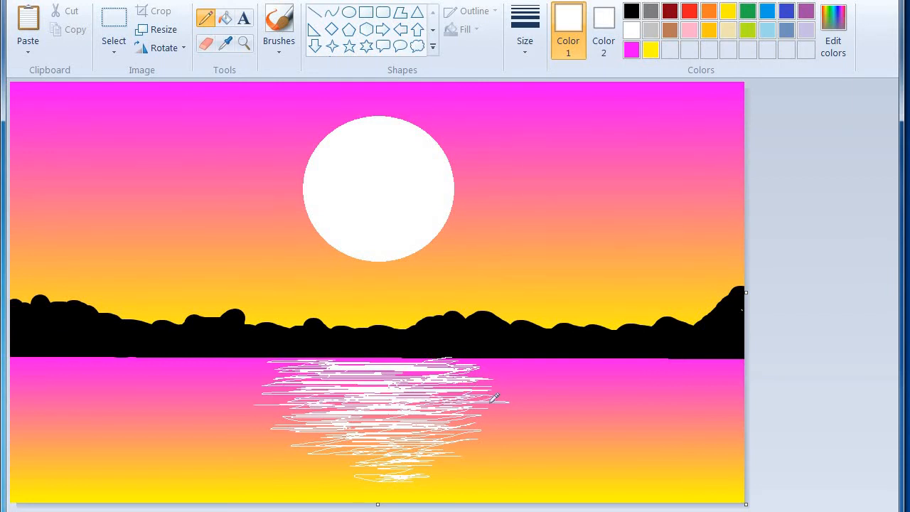
pyautogui.moveTo(493, 397)
pyautogui.mouseDown()
pyautogui.moveTo(518, 414)
pyautogui.moveTo(419, 439)
pyautogui.mouseUp()
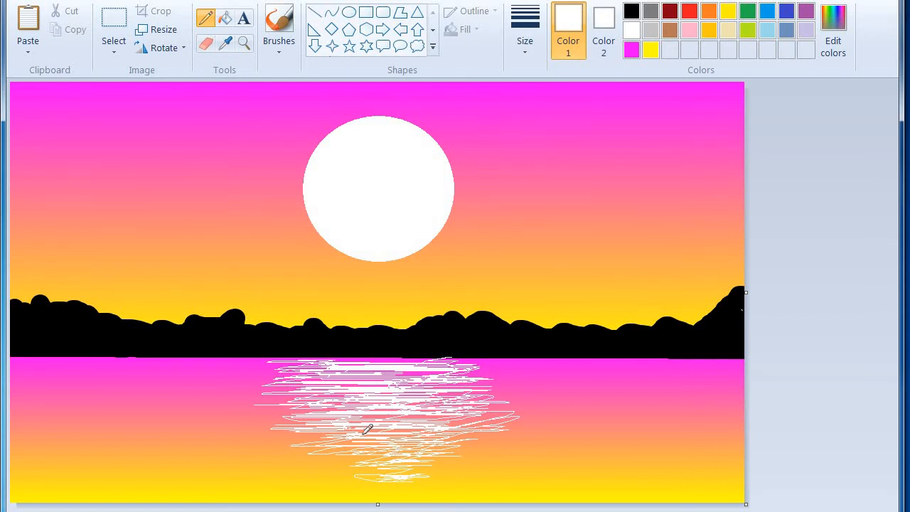
# - Draw two thin vertical black straight lines rising from the hills near the canvas's left edge as palm trunks, the outer one reaching higher
pyautogui.click(313, 12)
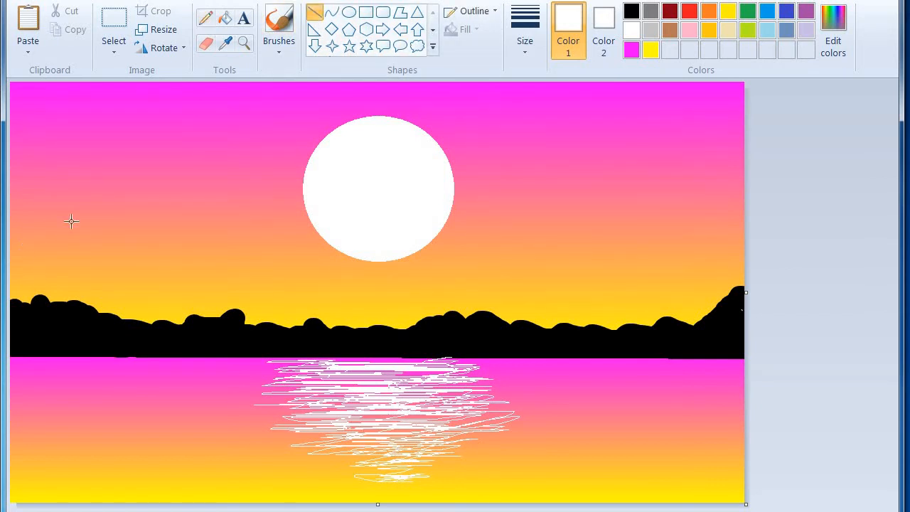
pyautogui.moveTo(69, 197)
pyautogui.mouseDown()
pyautogui.moveTo(57, 267)
pyautogui.moveTo(68, 304)
pyautogui.mouseUp()
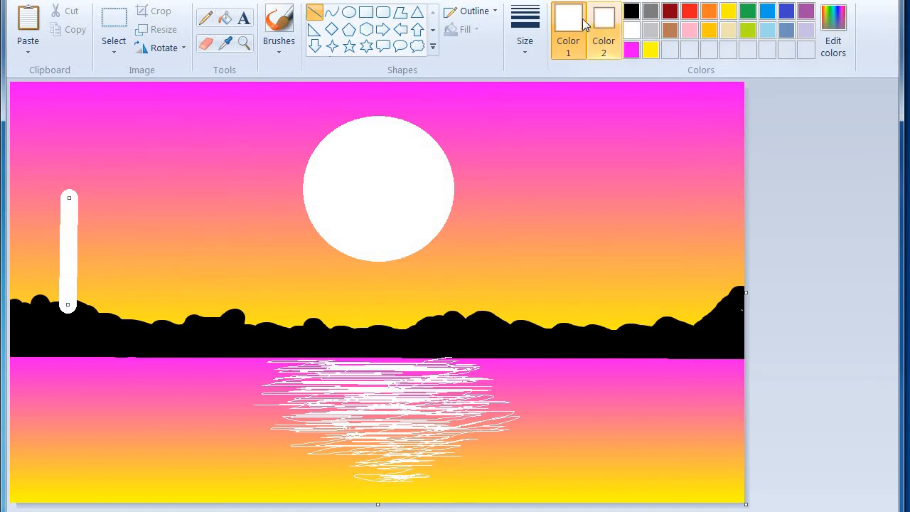
pyautogui.click(524, 32)
pyautogui.click(551, 177)
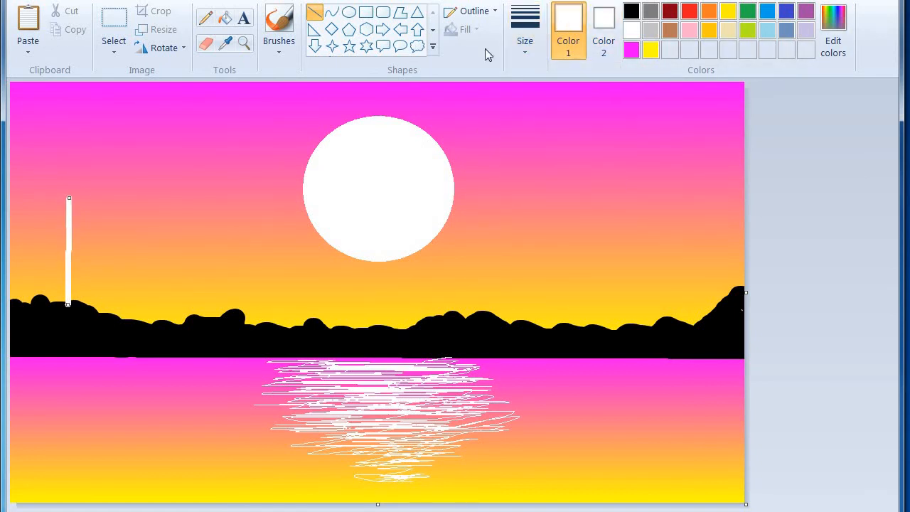
pyautogui.click(631, 11)
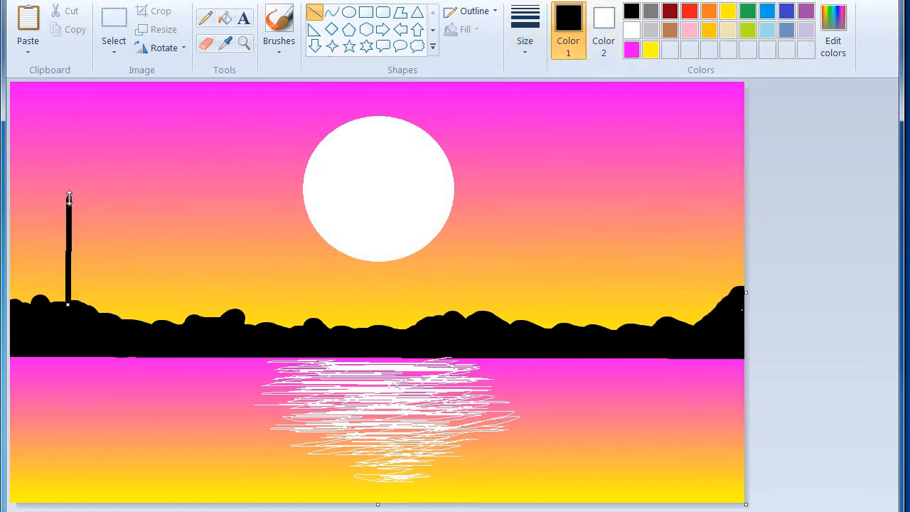
pyautogui.moveTo(69, 198); pyautogui.dragTo(68, 189)
pyautogui.moveTo(132, 202); pyautogui.dragTo(131, 330)
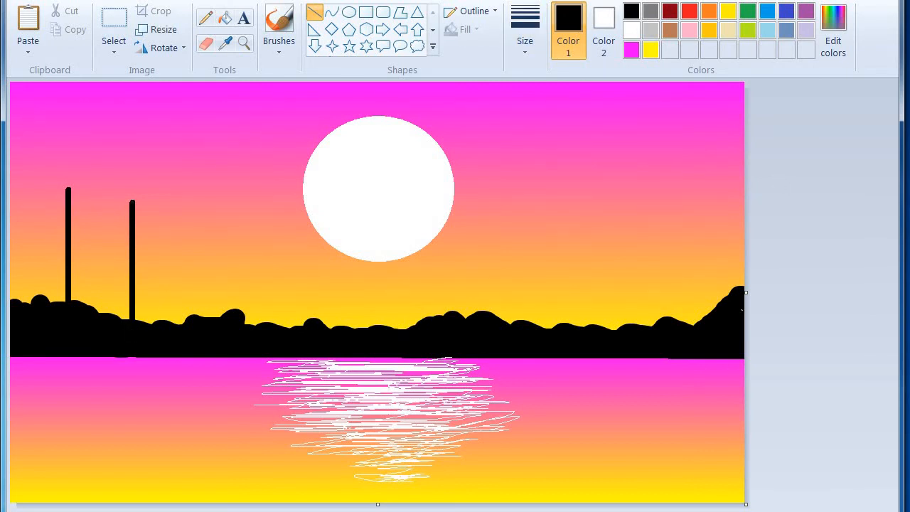
# - Paint curved black palm fronds with the Oil brush in the second-smallest size, radiating from the tip of the leftmost trunk
pyautogui.click(278, 51)
pyautogui.click(280, 77)
pyautogui.click(523, 42)
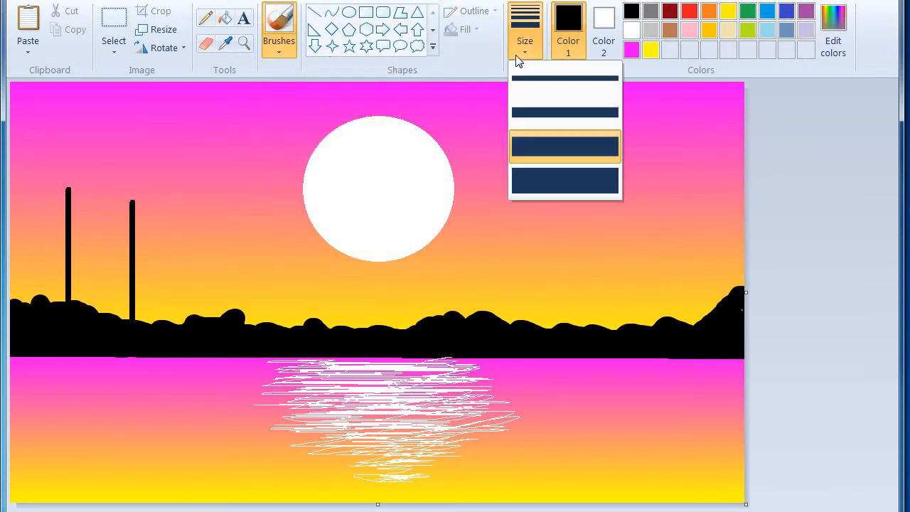
pyautogui.click(534, 110)
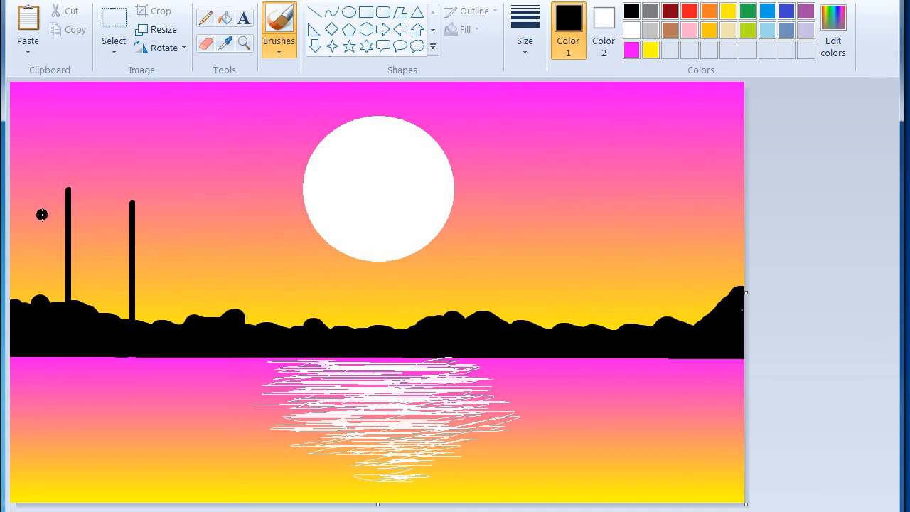
pyautogui.moveTo(41, 213)
pyautogui.mouseDown()
pyautogui.moveTo(48, 192)
pyautogui.moveTo(67, 189)
pyautogui.moveTo(65, 146)
pyautogui.moveTo(71, 183)
pyautogui.moveTo(94, 176)
pyautogui.moveTo(67, 180)
pyautogui.mouseUp()
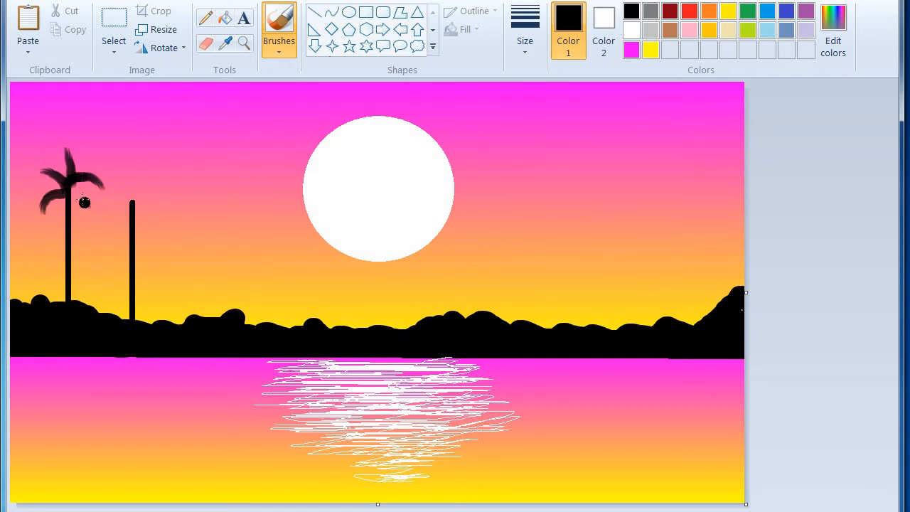
pyautogui.moveTo(71, 183); pyautogui.dragTo(88, 206)
# - Paint black fronds around the tip of the second trunk and add more fronds to fill out the leftmost palm's crown
pyautogui.moveTo(151, 216)
pyautogui.mouseDown()
pyautogui.moveTo(131, 170)
pyautogui.moveTo(131, 201)
pyautogui.moveTo(163, 174)
pyautogui.moveTo(132, 191)
pyautogui.mouseUp()
pyautogui.moveTo(145, 232); pyautogui.dragTo(134, 202)
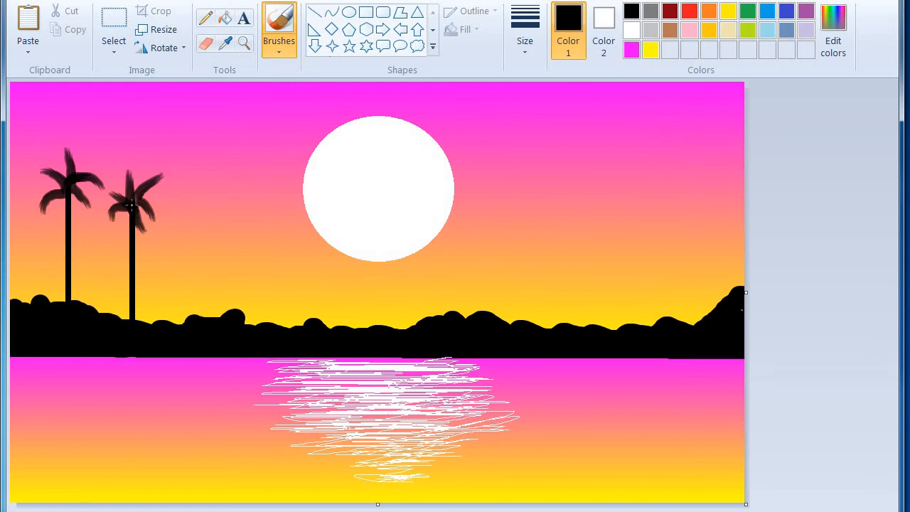
pyautogui.moveTo(116, 232); pyautogui.dragTo(122, 207)
pyautogui.moveTo(138, 169)
pyautogui.mouseDown()
pyautogui.moveTo(135, 194)
pyautogui.moveTo(123, 194)
pyautogui.mouseUp()
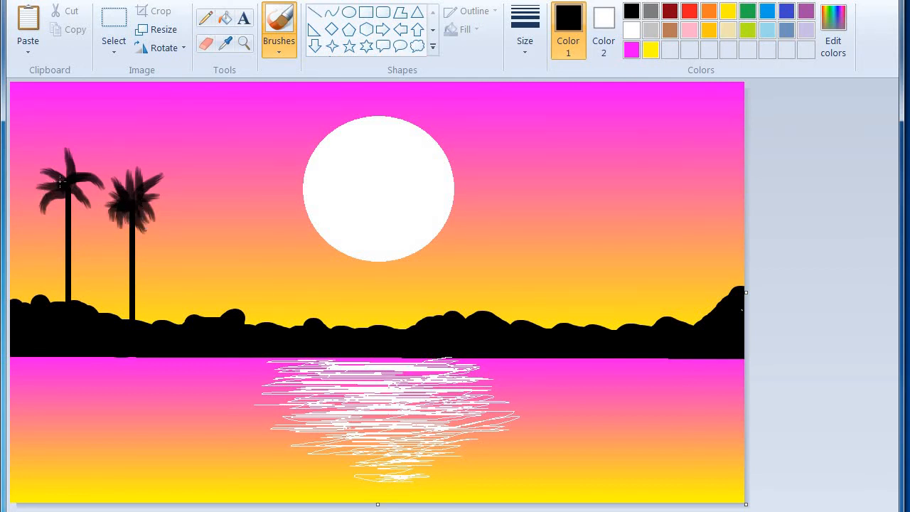
pyautogui.moveTo(50, 144); pyautogui.dragTo(70, 178)
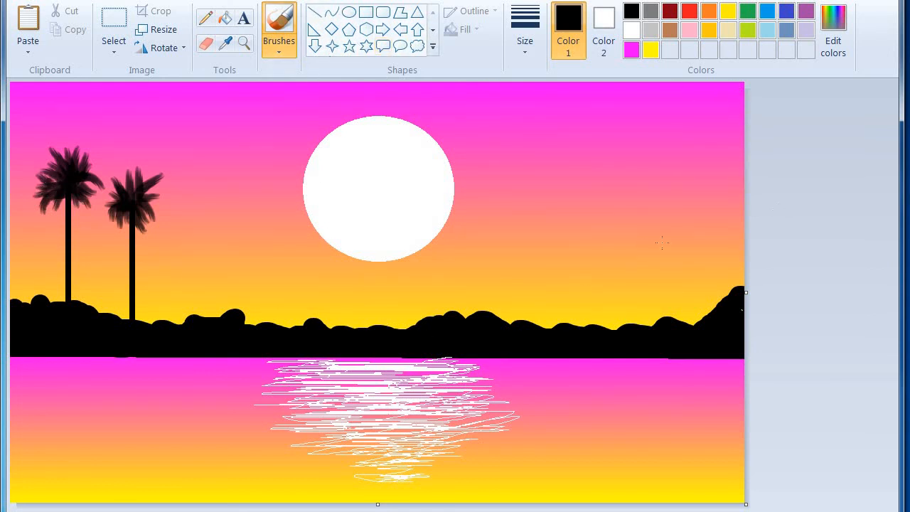
# - Dot small white stars in the sky to the right of the sun with the plain round brush in the third size
pyautogui.click(282, 46)
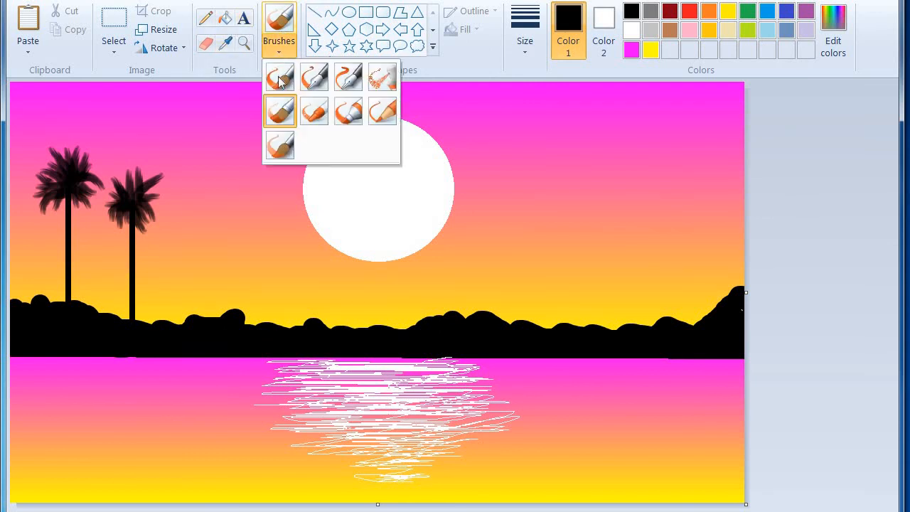
pyautogui.click(281, 77)
pyautogui.click(631, 30)
pyautogui.click(525, 32)
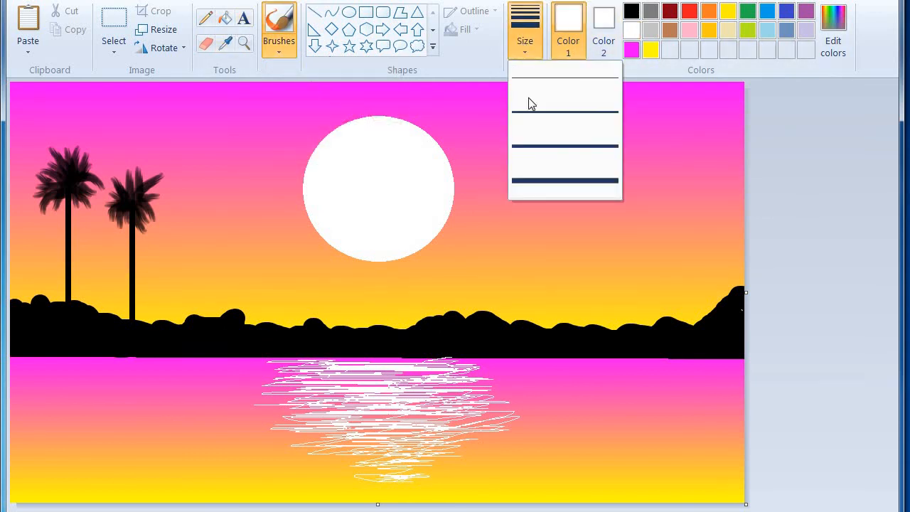
pyautogui.click(536, 140)
pyautogui.click(505, 112)
pyautogui.click(569, 95)
pyautogui.click(599, 119)
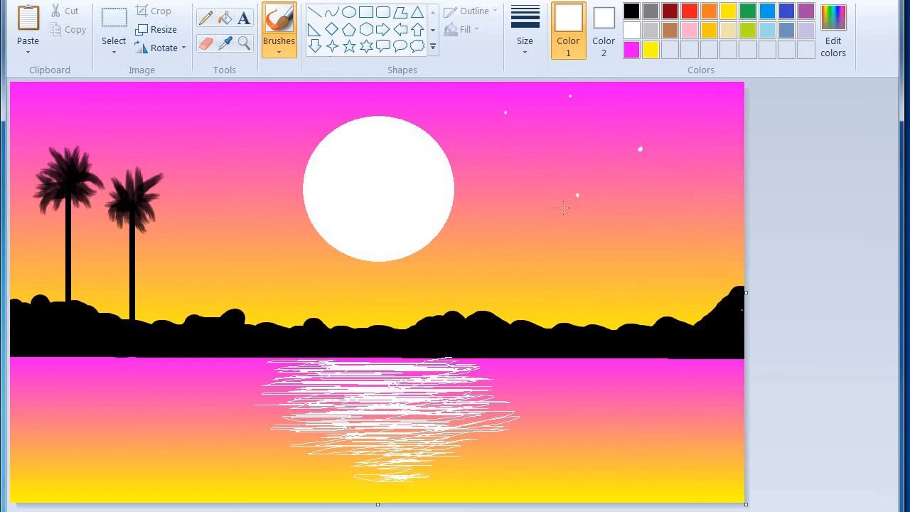